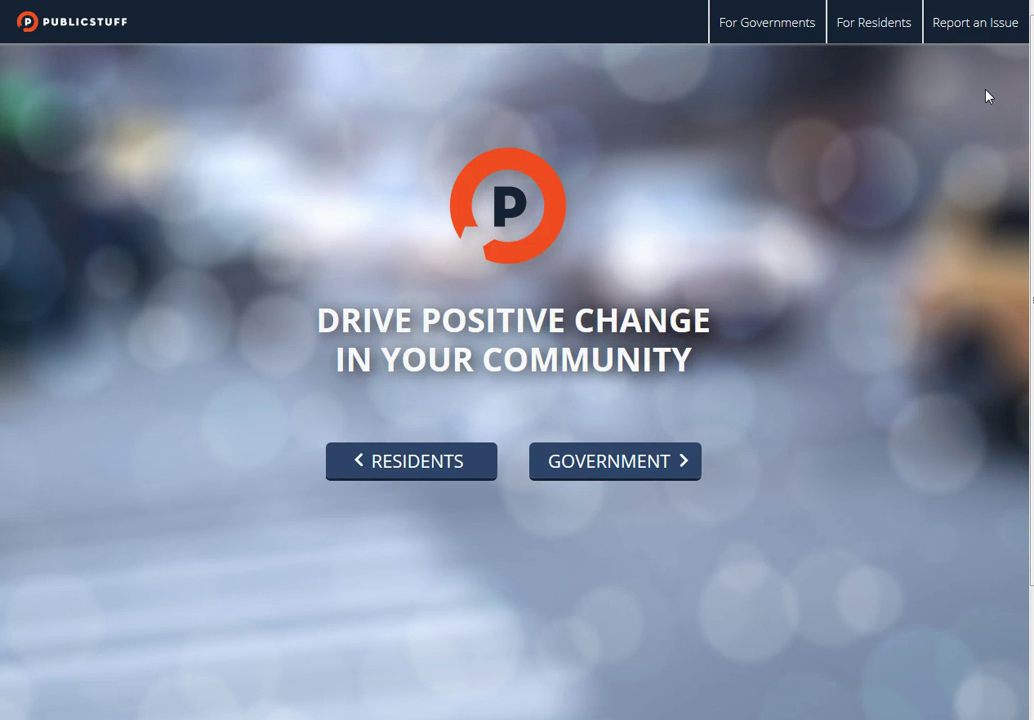
Step: Start a new issue report with Plano, Texas chosen as the city
left_click(967, 32)
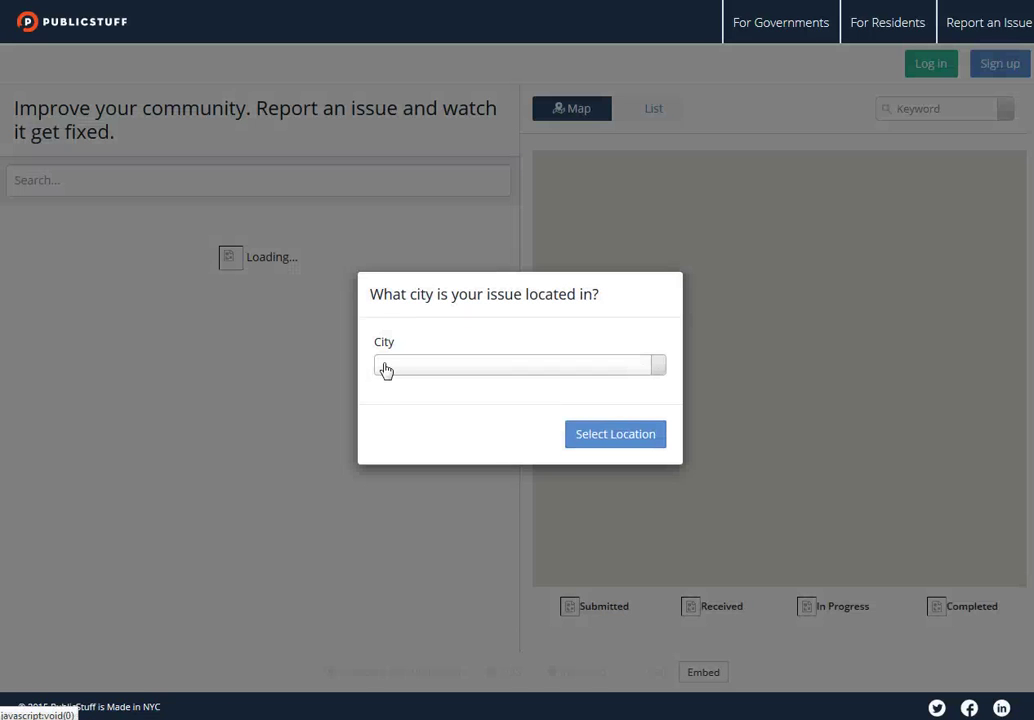
left_click(385, 368)
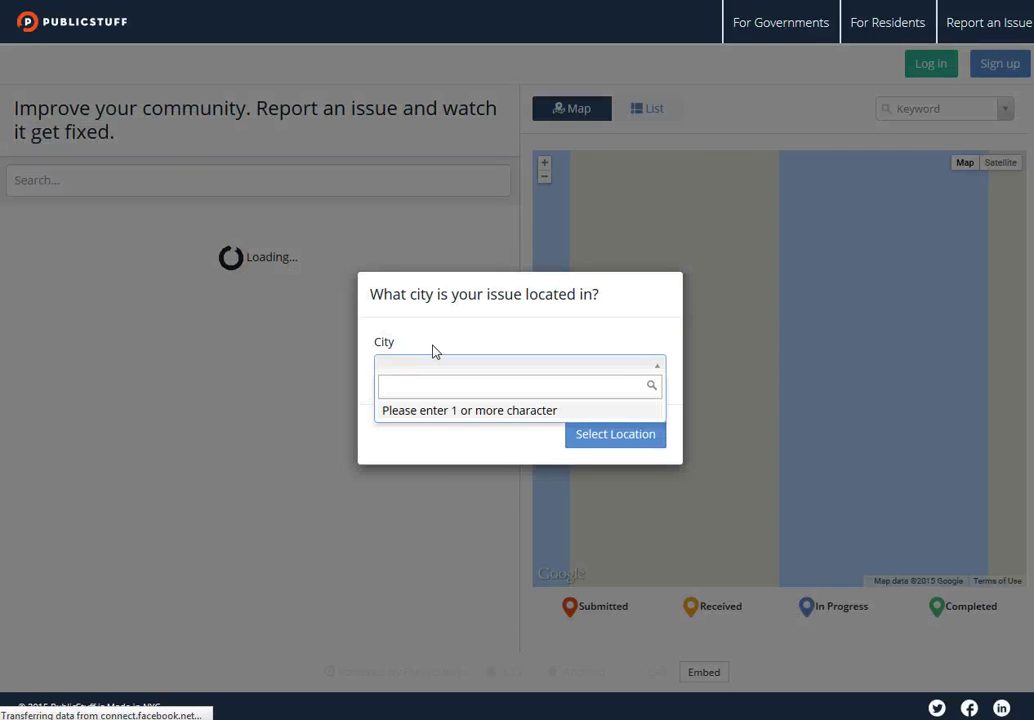
type("PO")
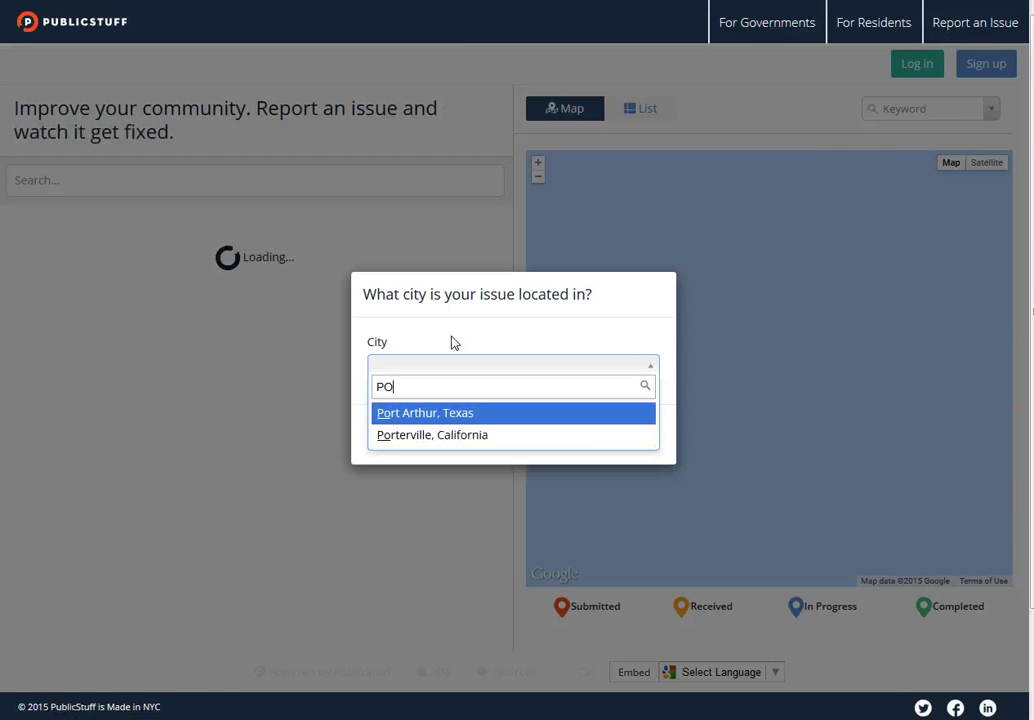
key("BackSpace")
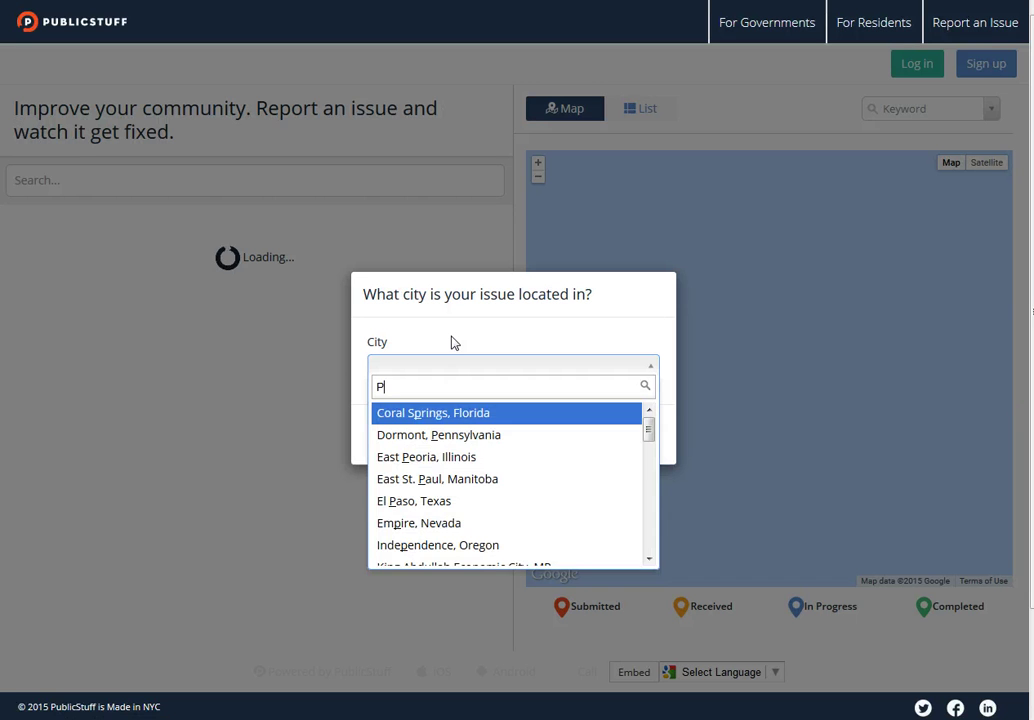
type("lano")
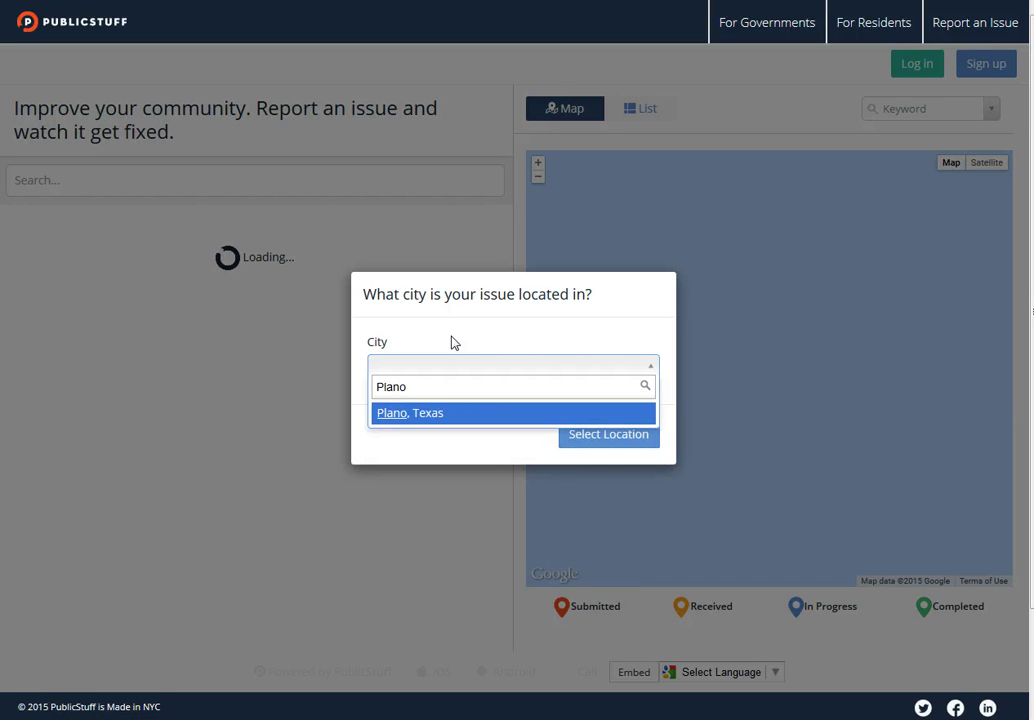
left_click(411, 420)
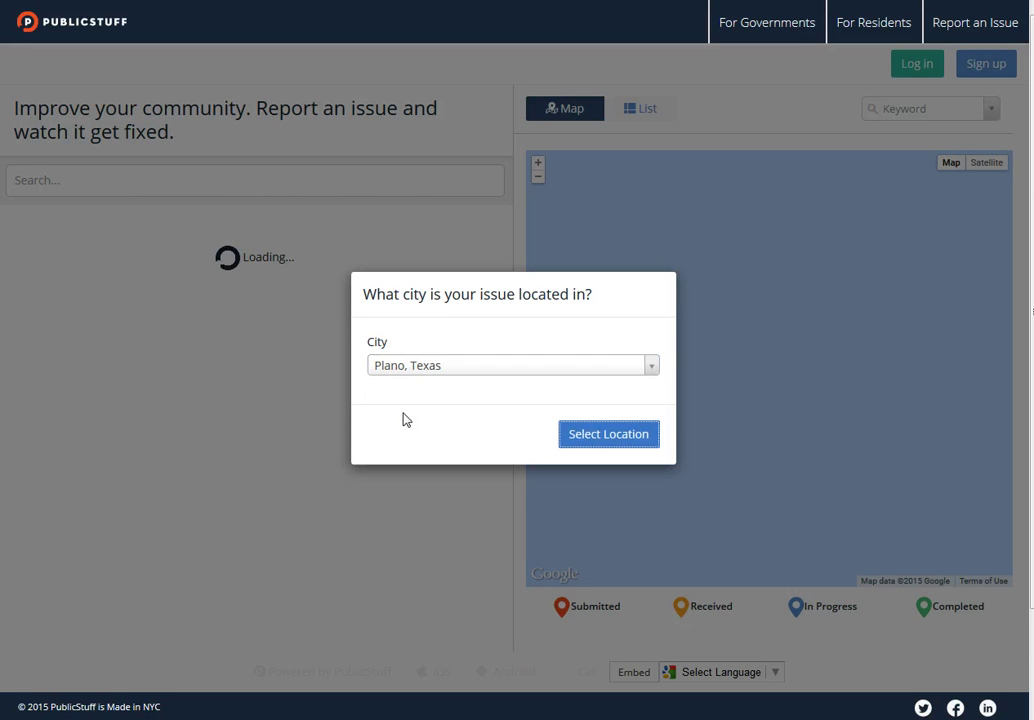
left_click(609, 436)
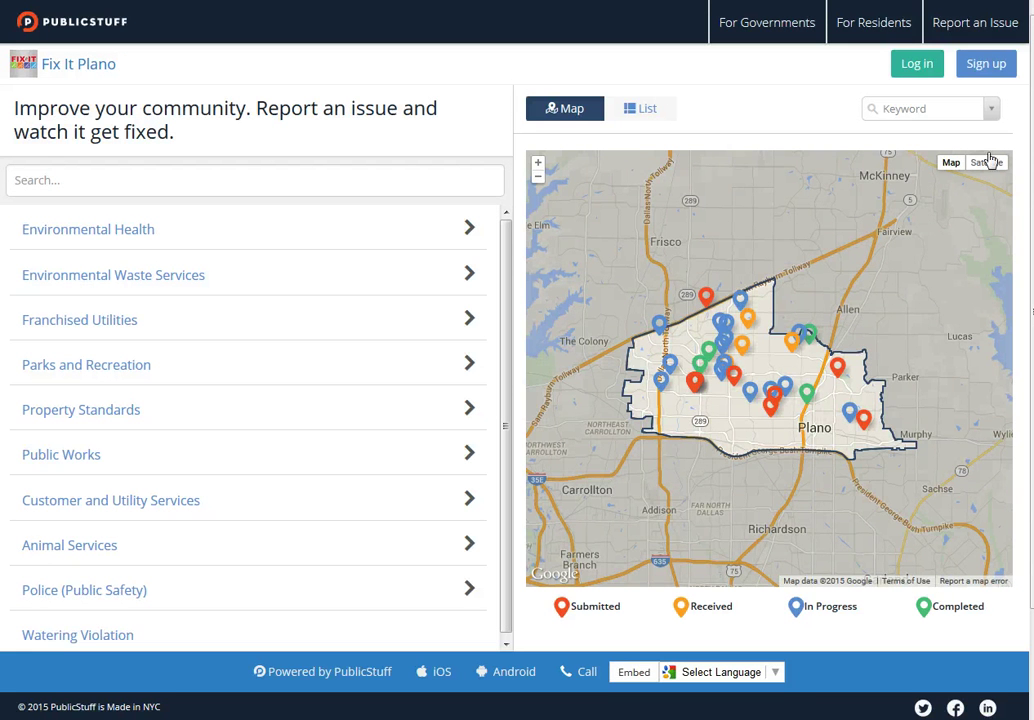
Step: Show the Fix It Plano Login form and the LastPass saved Sites list
left_click(917, 65)
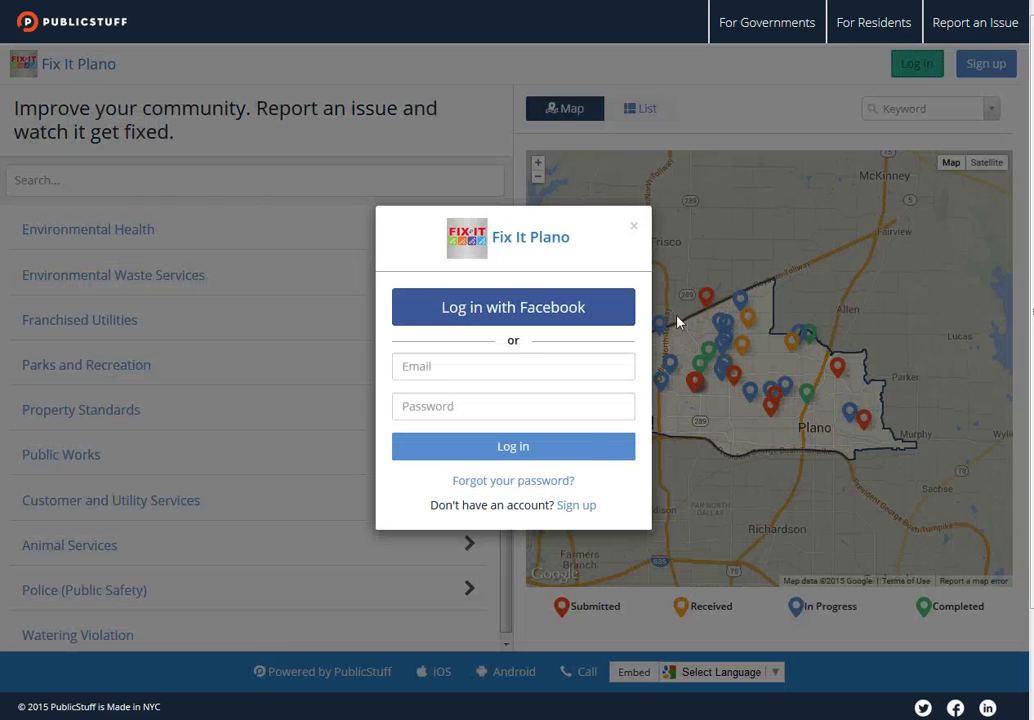
left_click(574, 506)
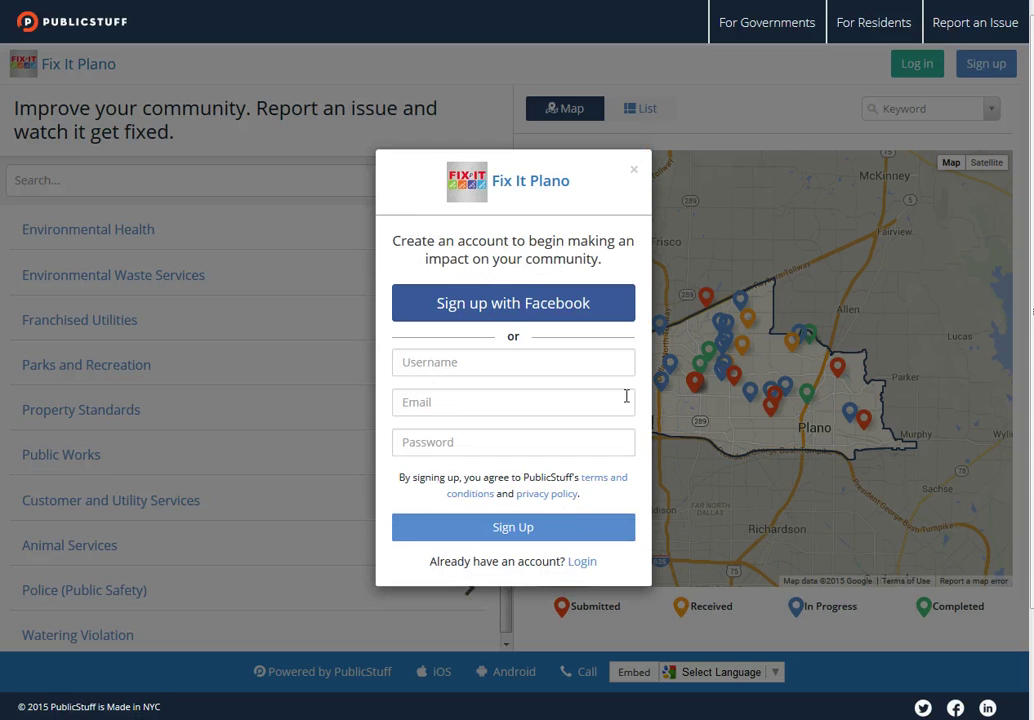
left_click(582, 561)
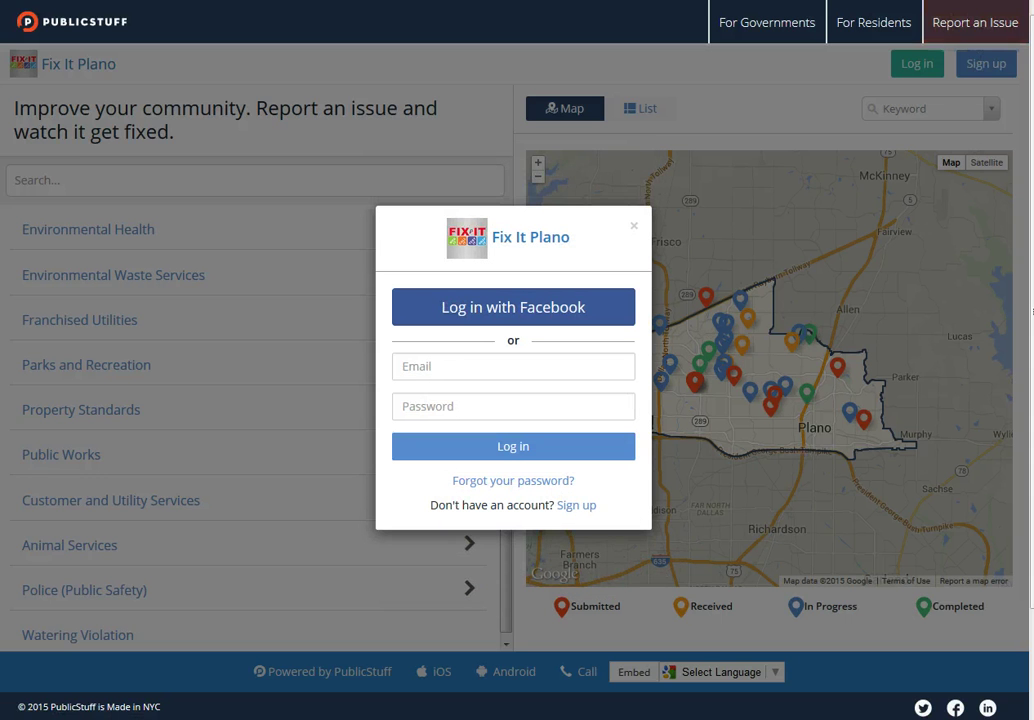
left_click(1010, 1)
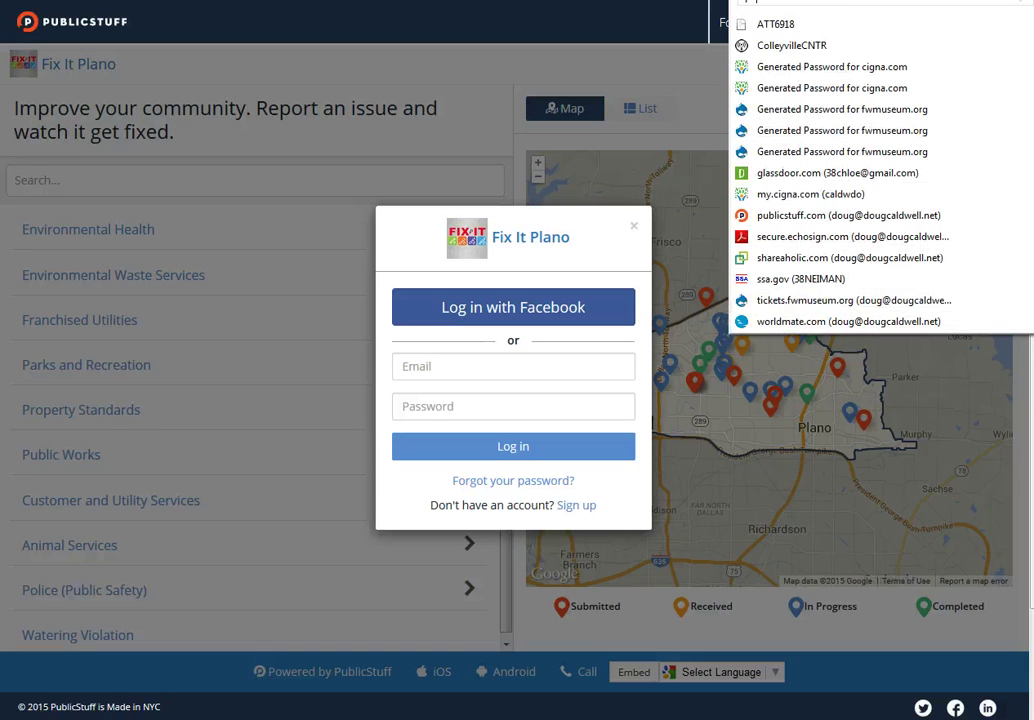
Step: Log in with the publicstuff.com password copied from LastPass and the autofilled account e-mail
type("u")
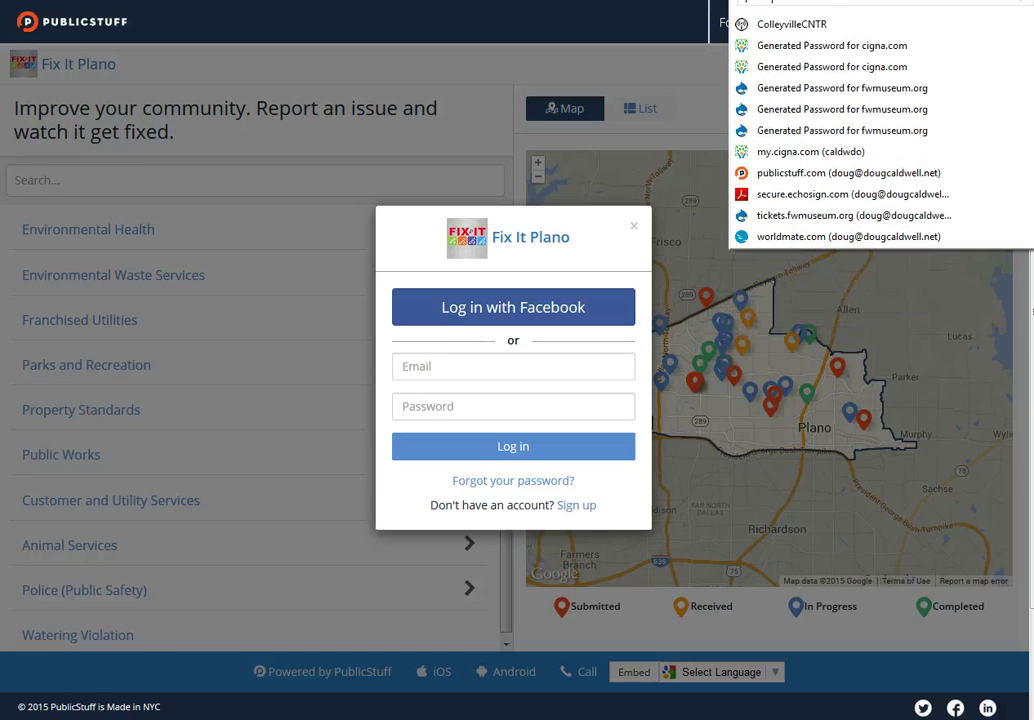
type("b")
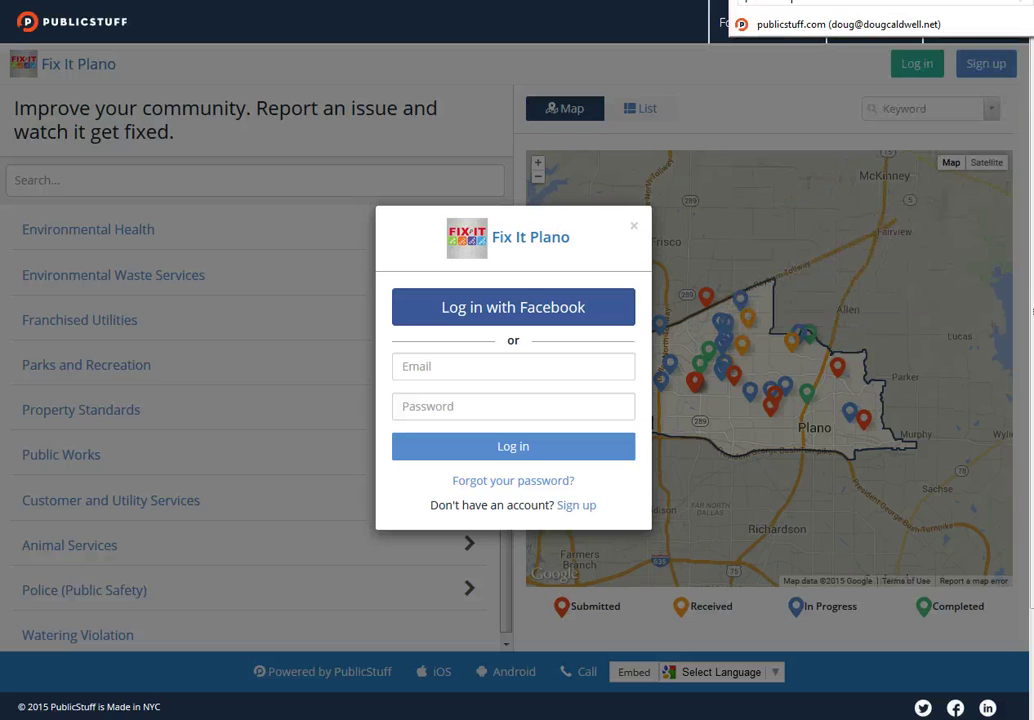
right_click(1027, 30)
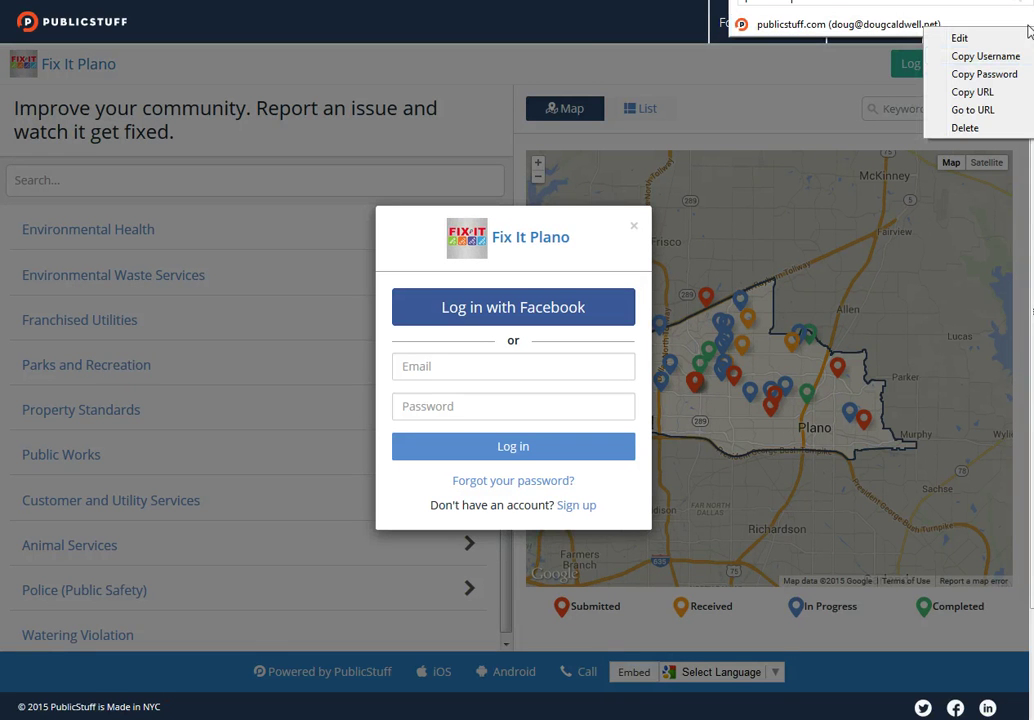
left_click(1000, 75)
left_click(395, 406)
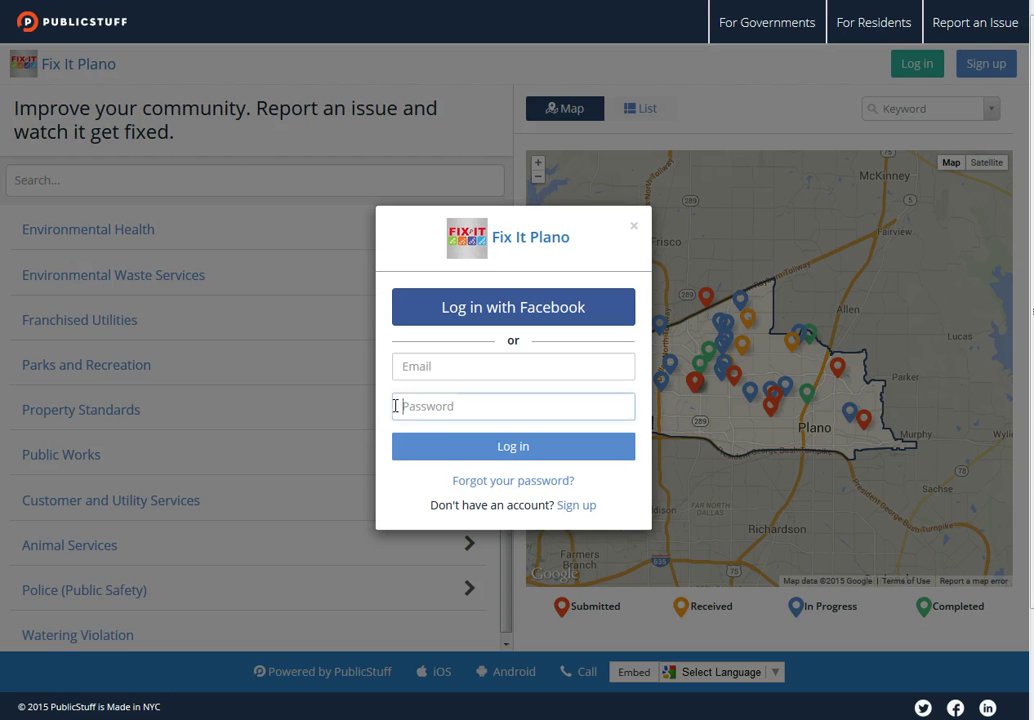
key("ctrl+v")
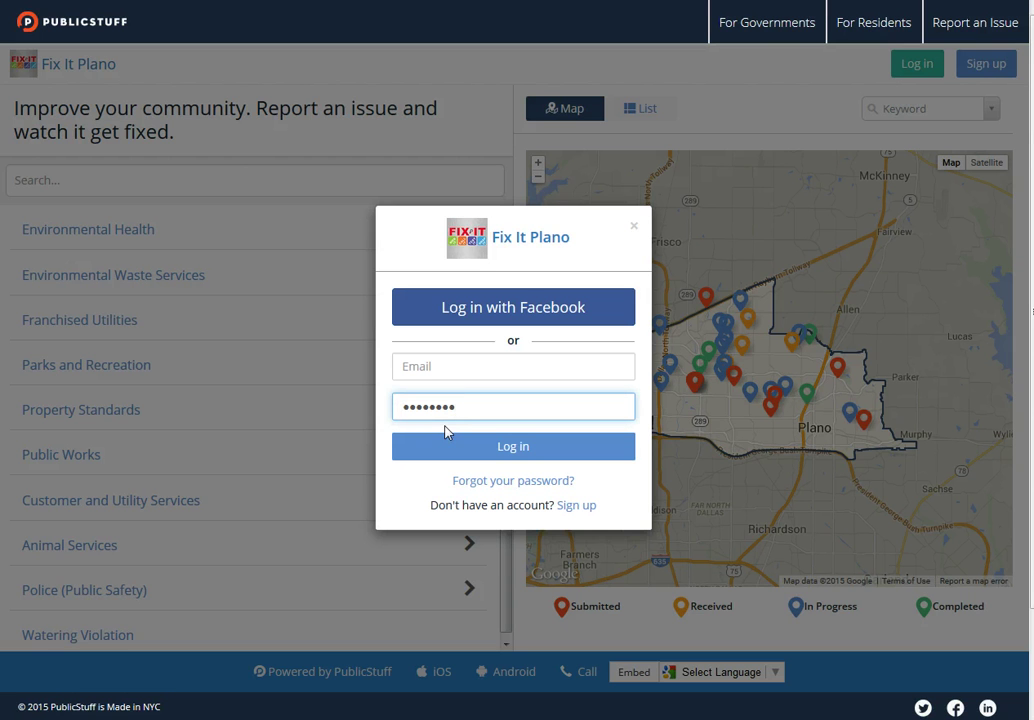
left_click(426, 365)
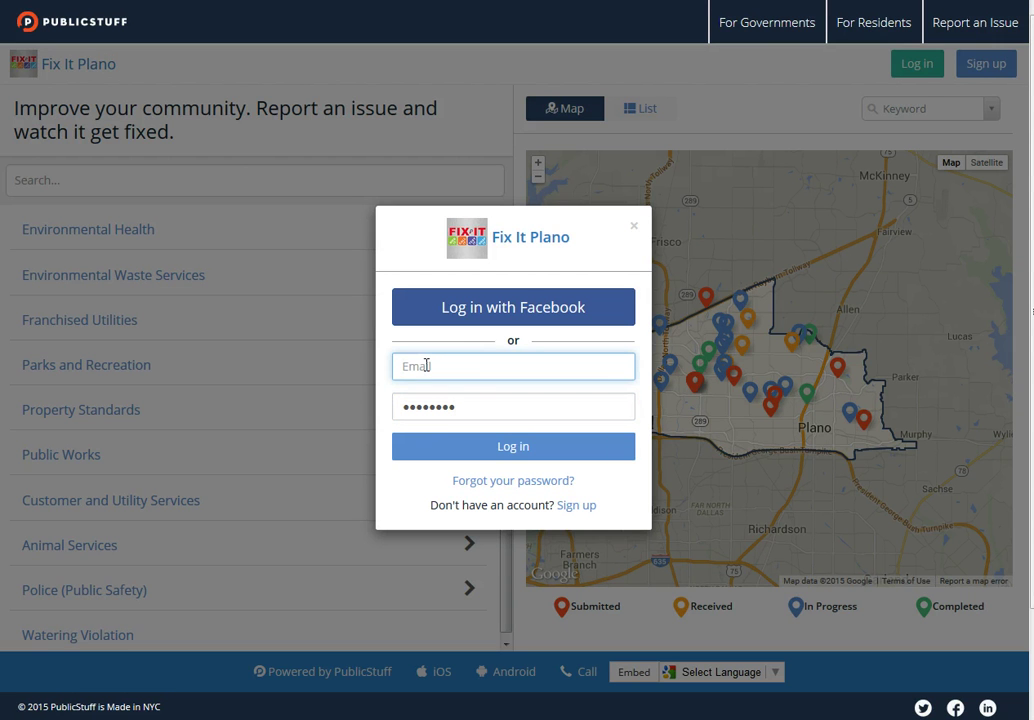
type("doug")
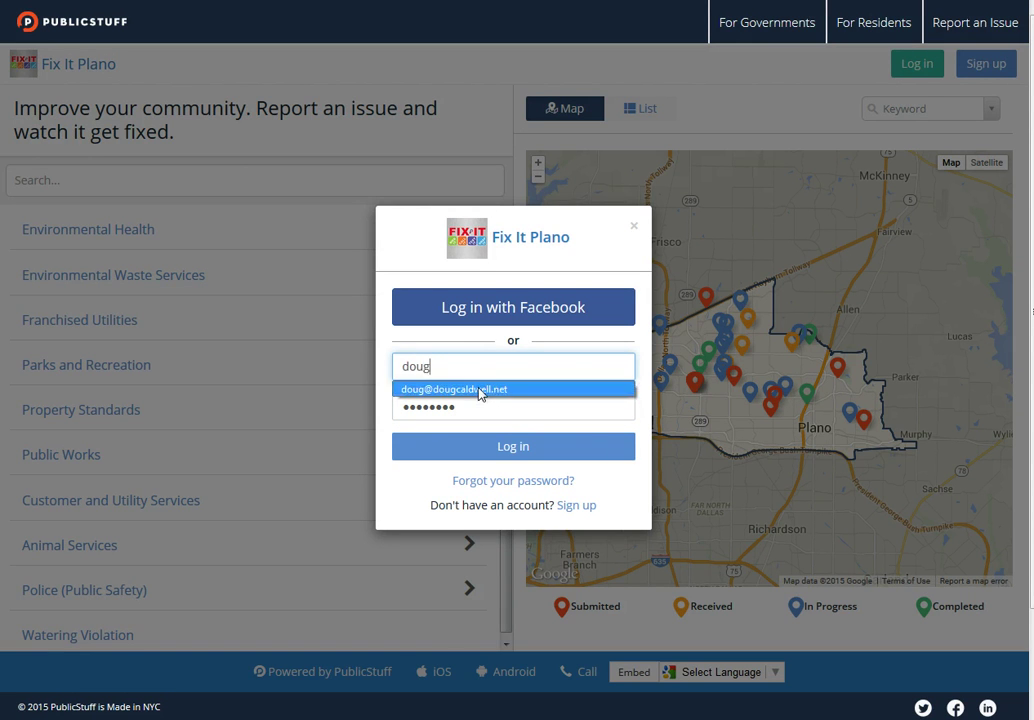
left_click(480, 391)
left_click(540, 459)
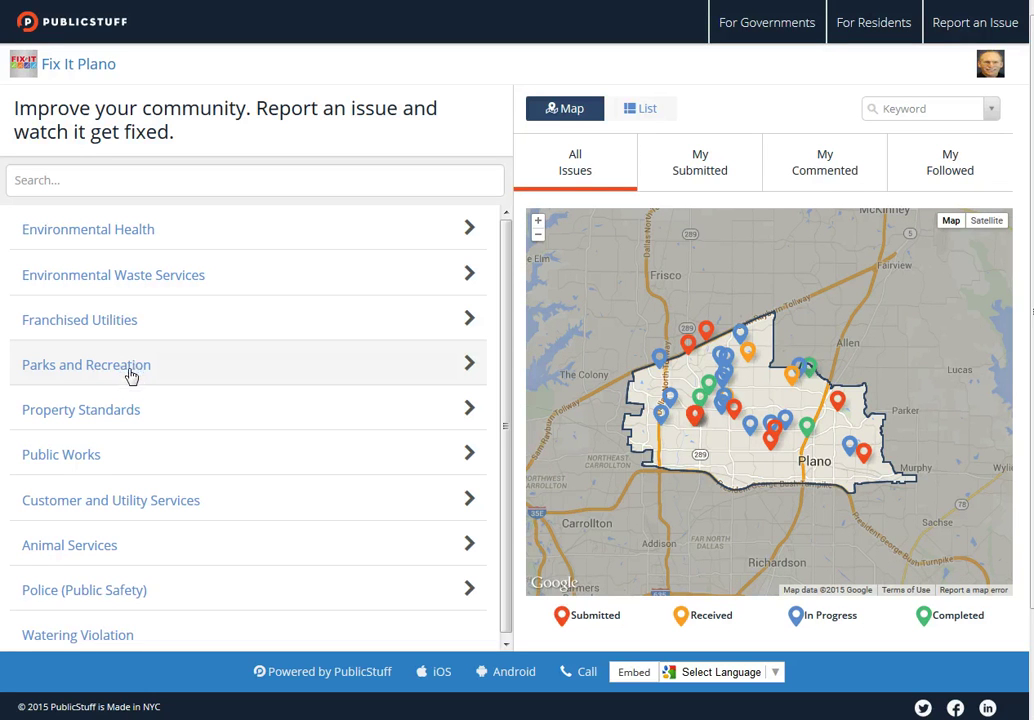
Step: Start a Potholes report from the Public Works category
left_click(88, 462)
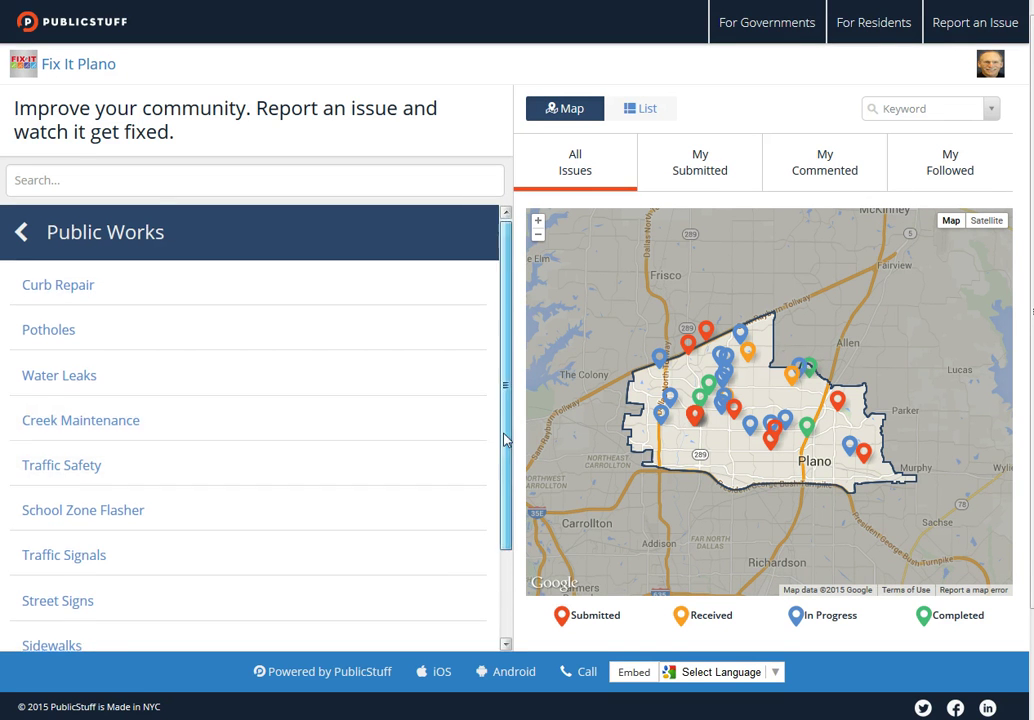
left_click_drag(507, 436, 528, 430)
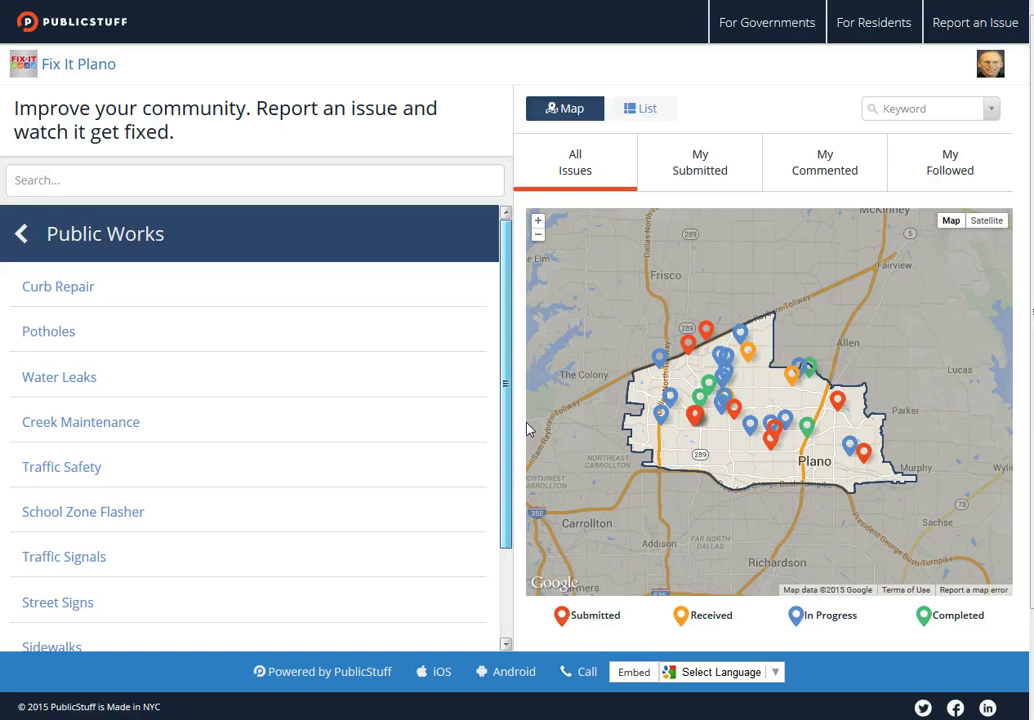
left_click(63, 341)
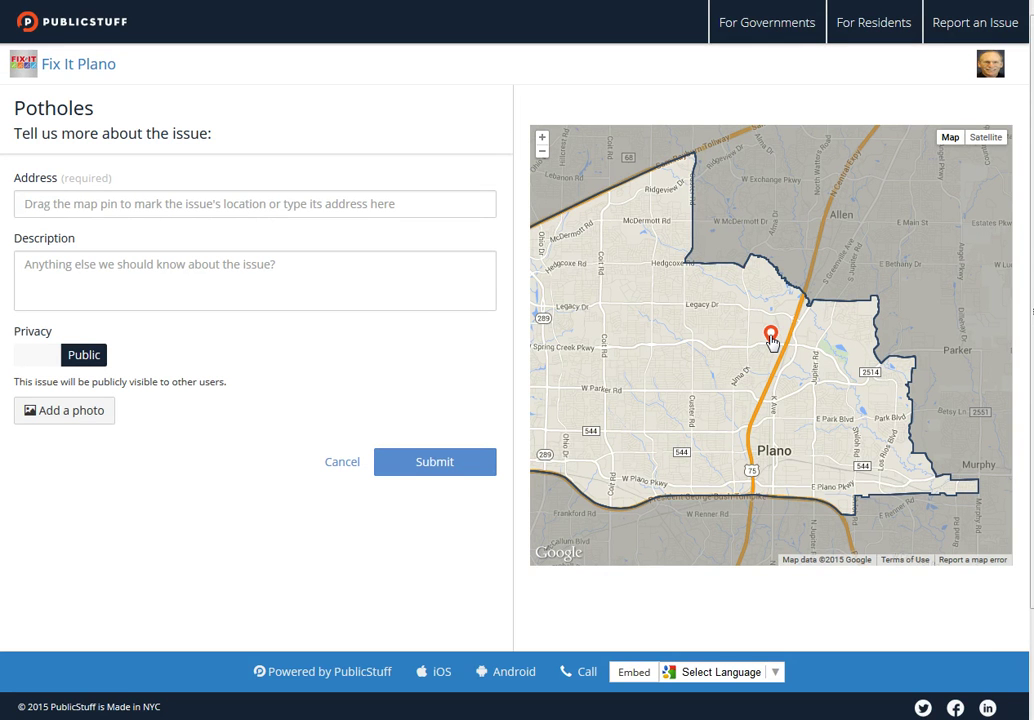
Step: Place and fine-tune the map pin on Hedgcoxe Rd, zoomed in close
left_click_drag(771, 341, 615, 258)
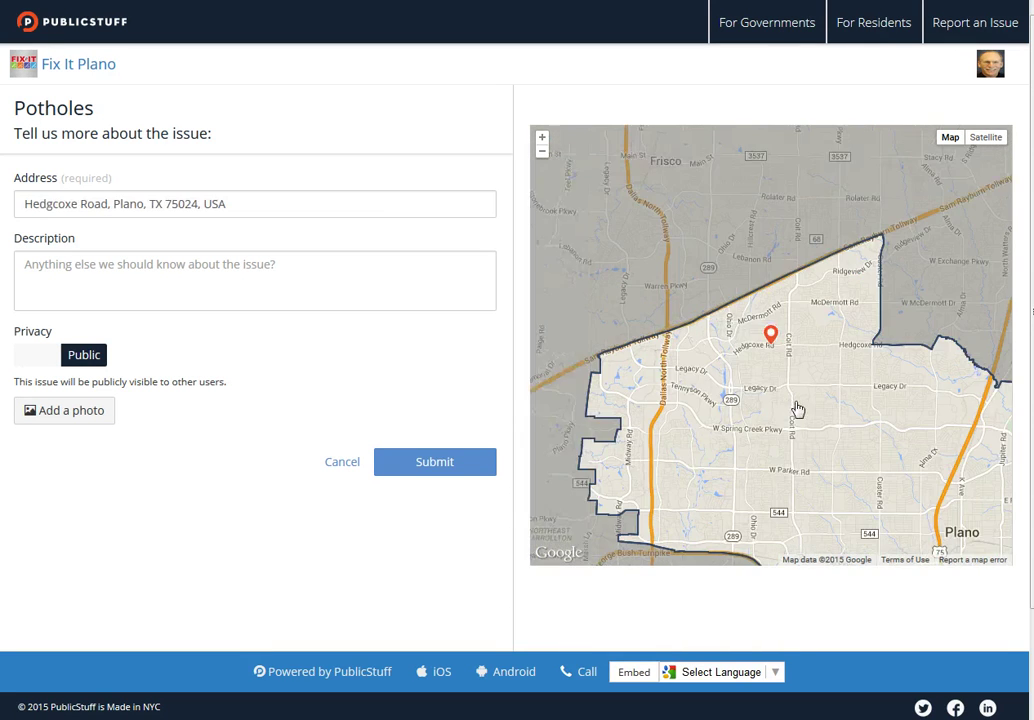
left_click(542, 140)
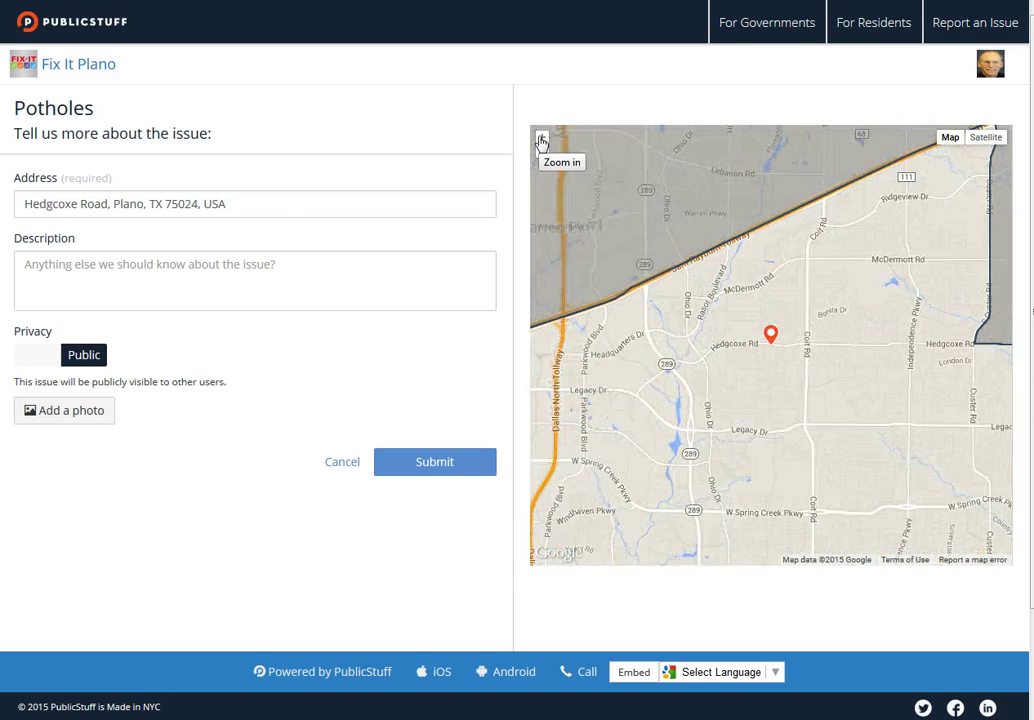
left_click(542, 140)
left_click(542, 140)
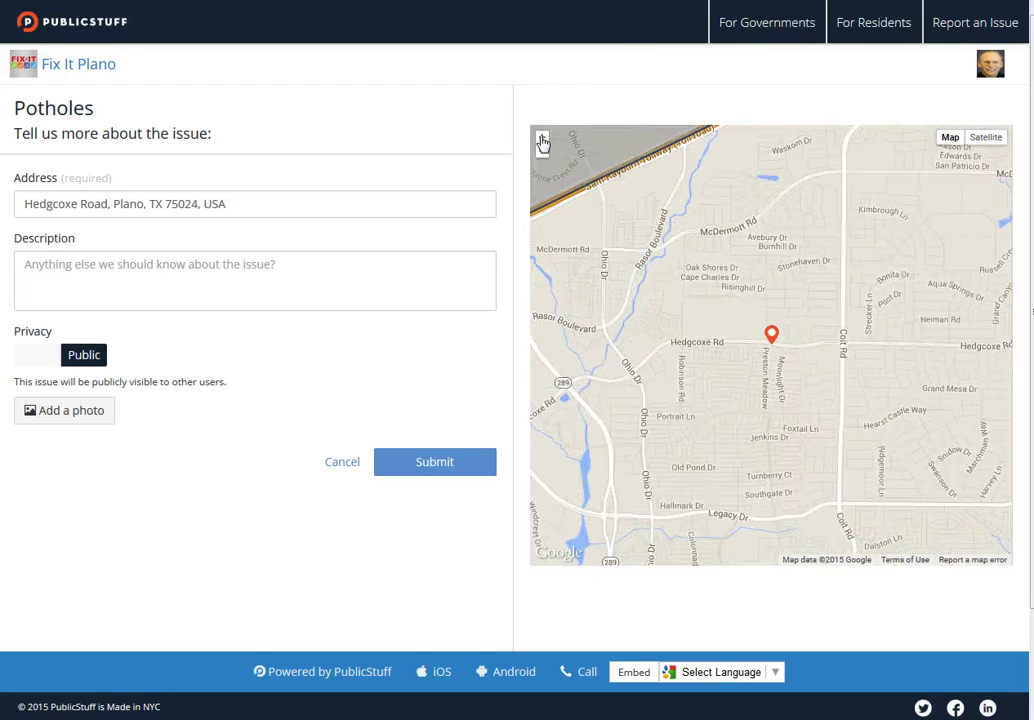
left_click(542, 140)
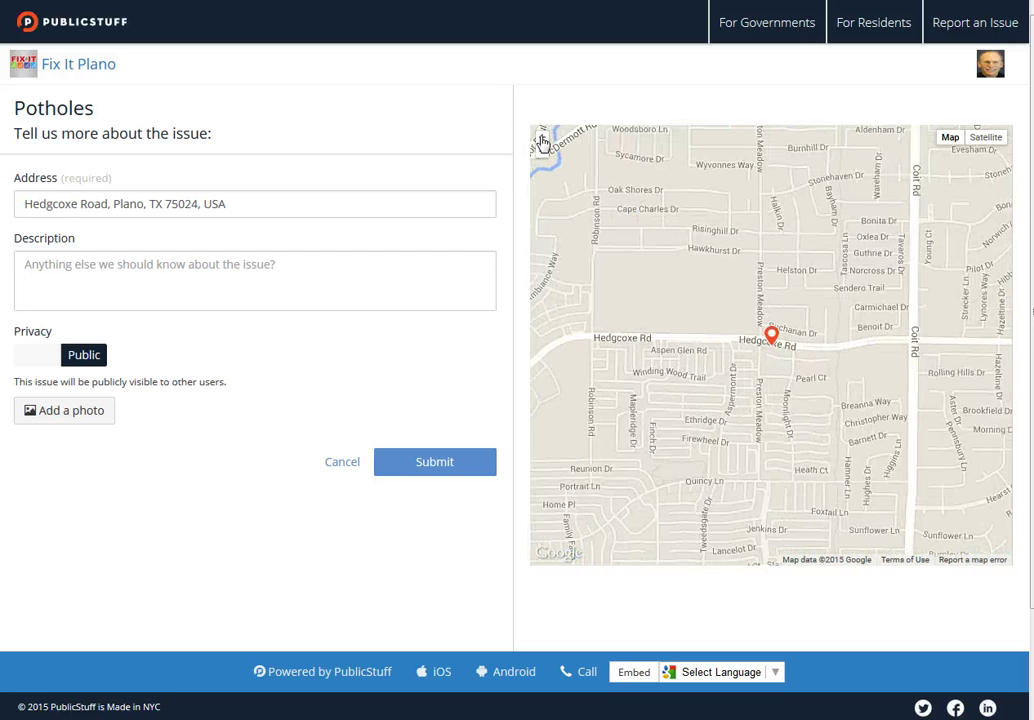
left_click(542, 140)
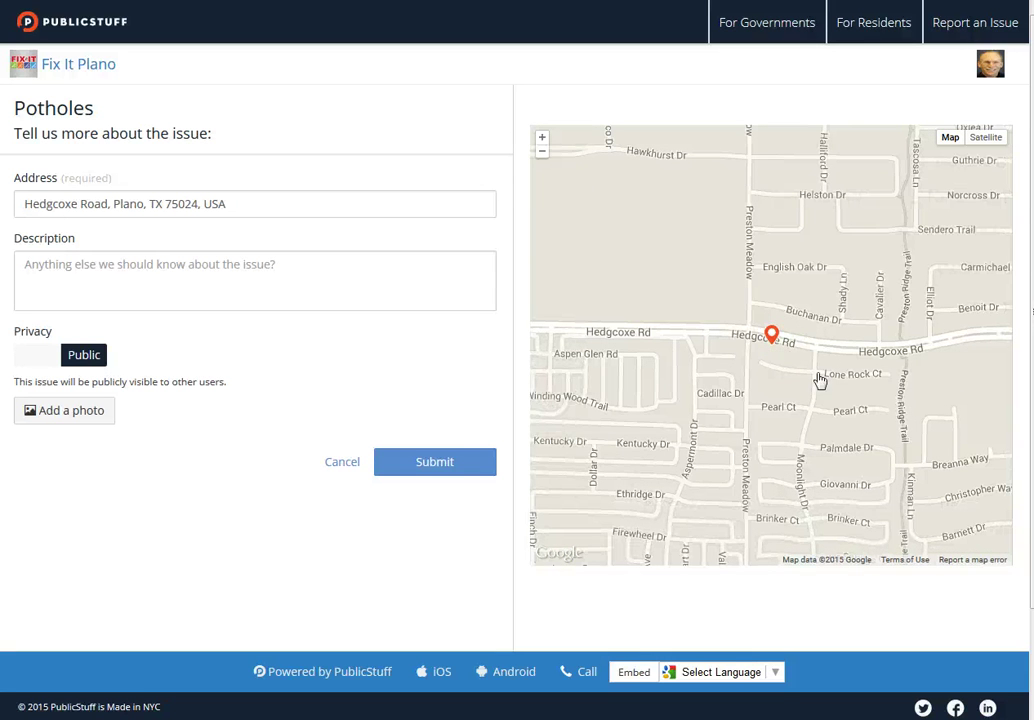
mouse_move(776, 341)
left_mouse_down()
mouse_move(782, 352)
mouse_move(825, 340)
left_mouse_up()
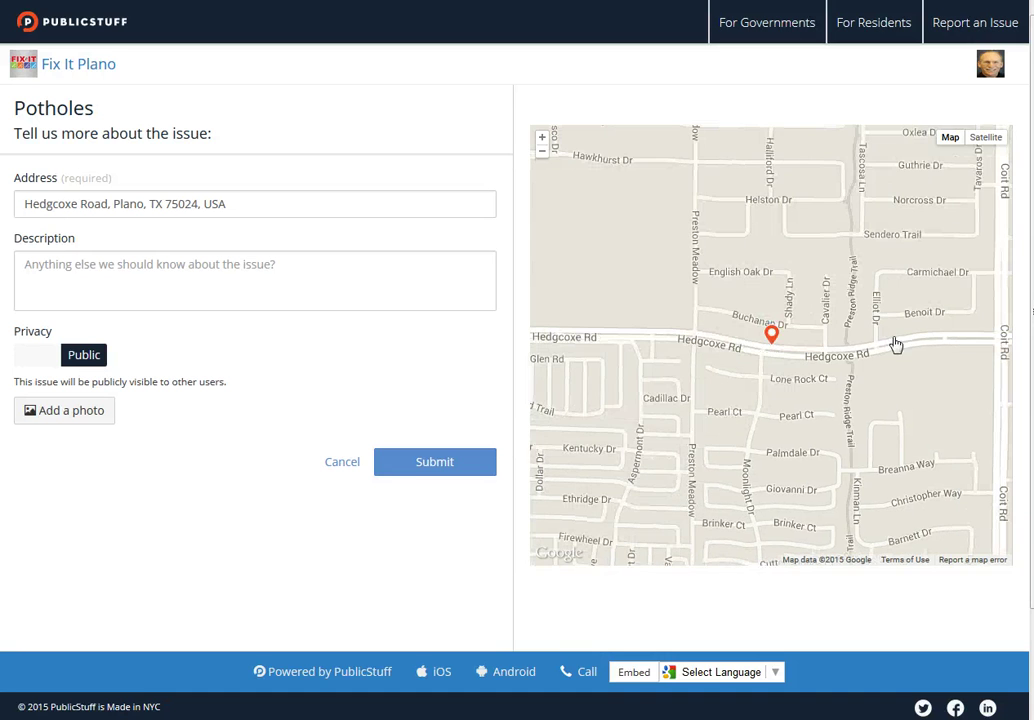
left_click(542, 140)
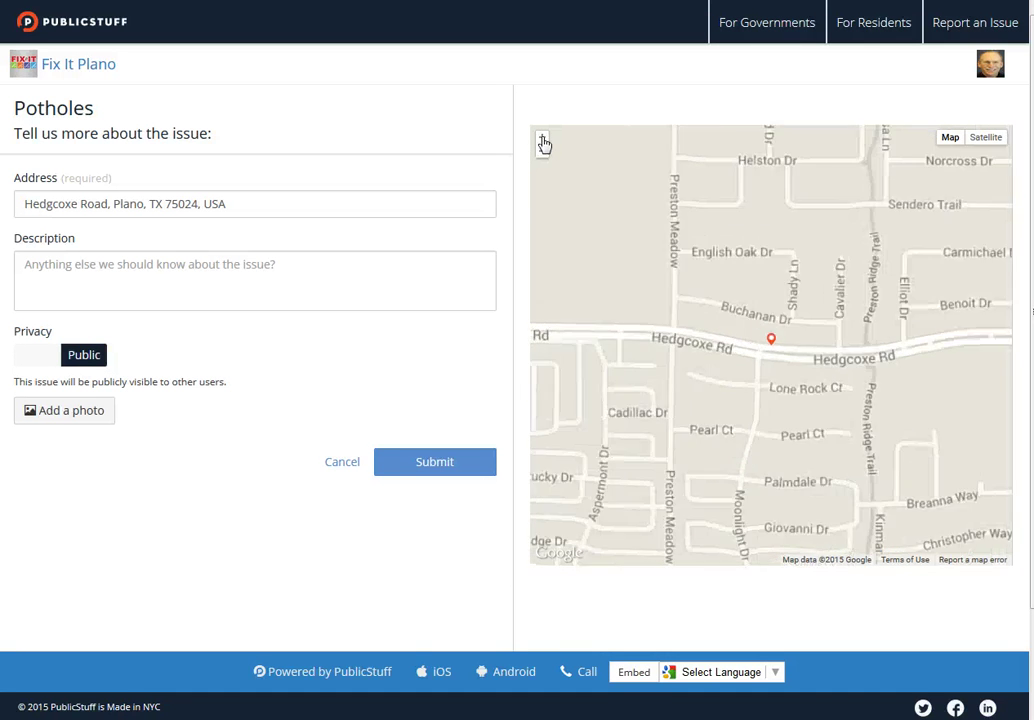
scroll(794, 358, "up", 1)
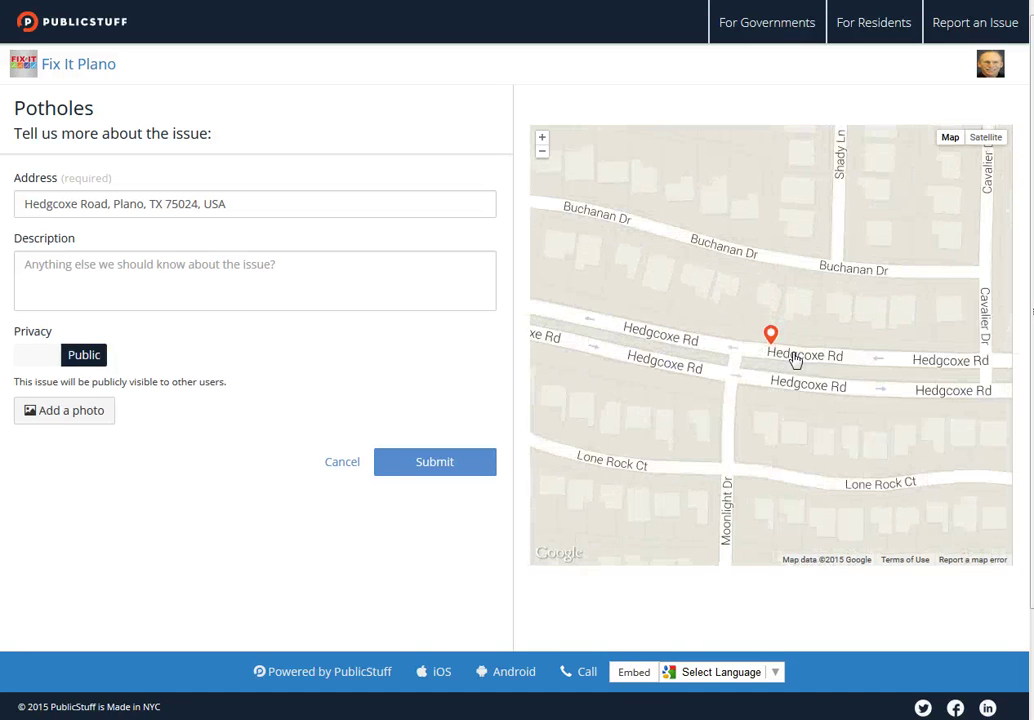
left_click_drag(773, 337, 766, 345)
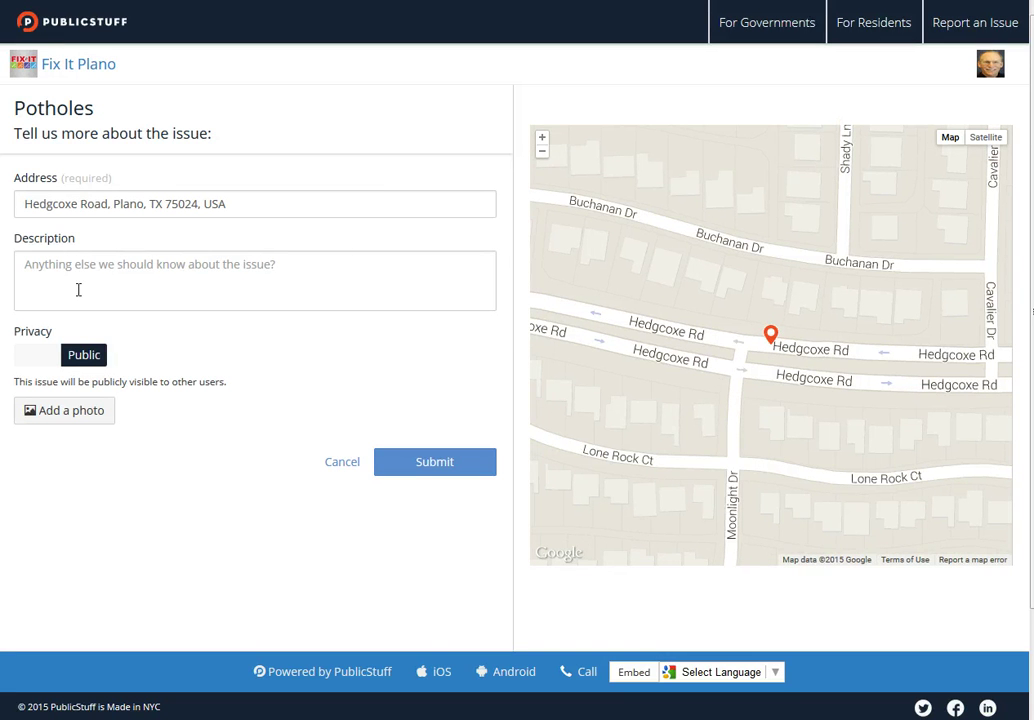
Step: Enter the description 'Westbound Hedgcoxe across street from Moonlight Dr middle lane; refill.'
left_click(25, 265)
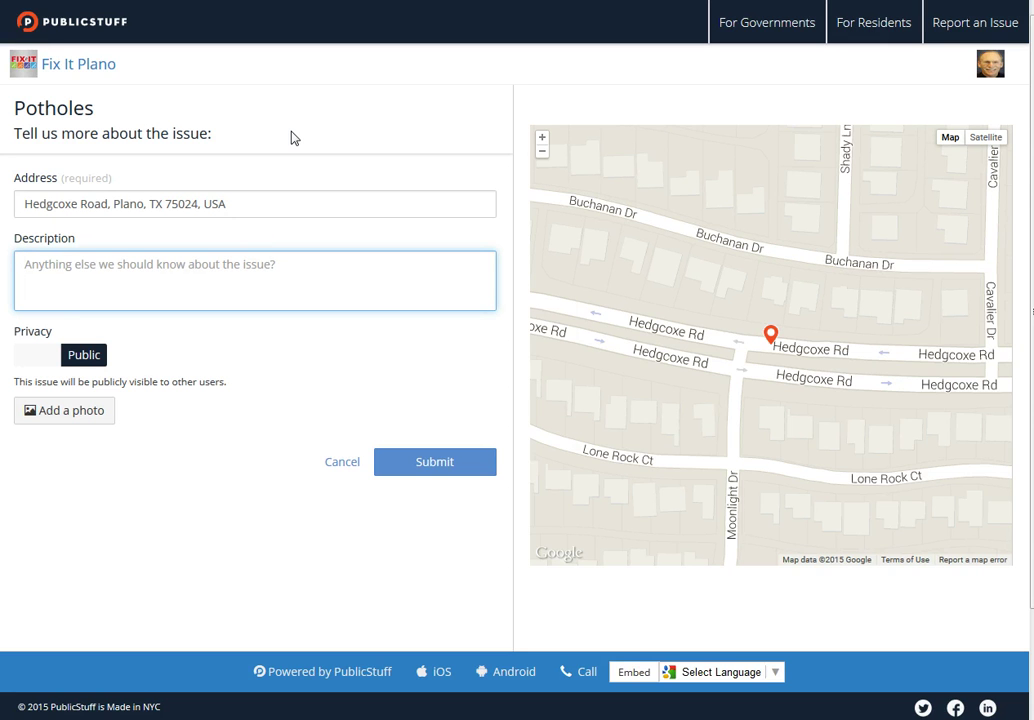
type("West")
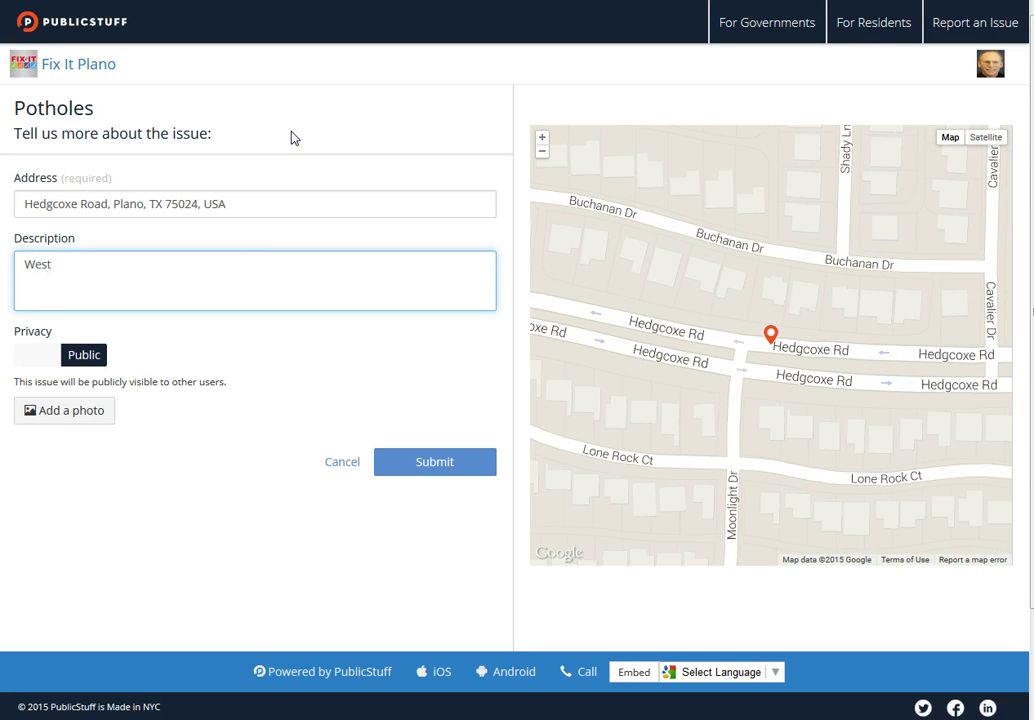
type("bound Hedgcoxe")
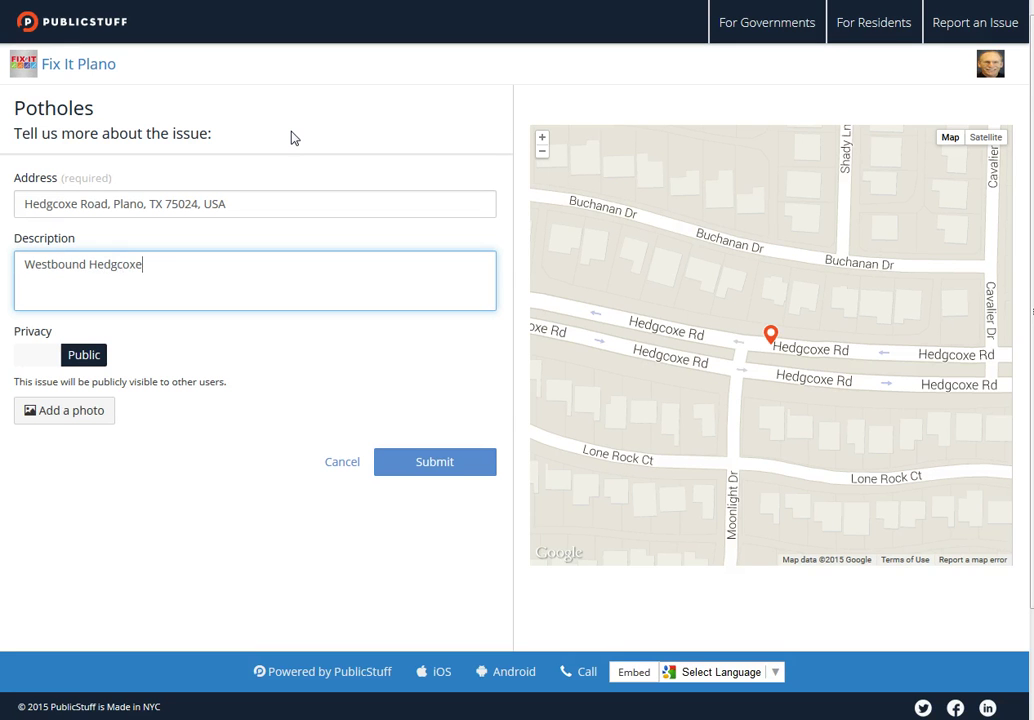
type(" across street from M")
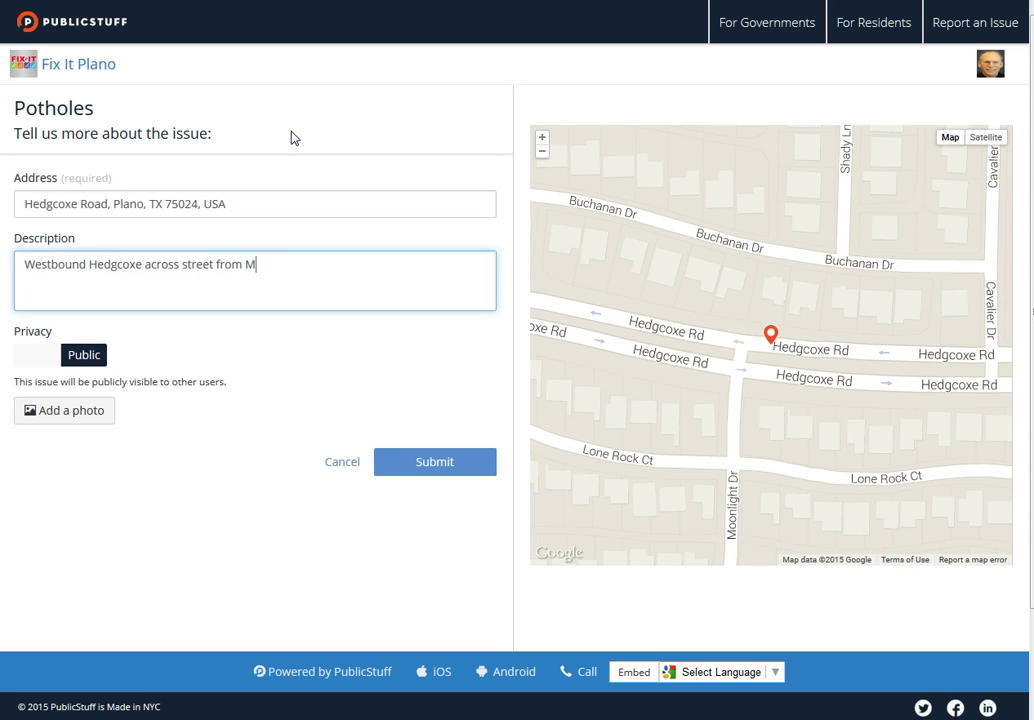
type("oonlight Dr middle lane")
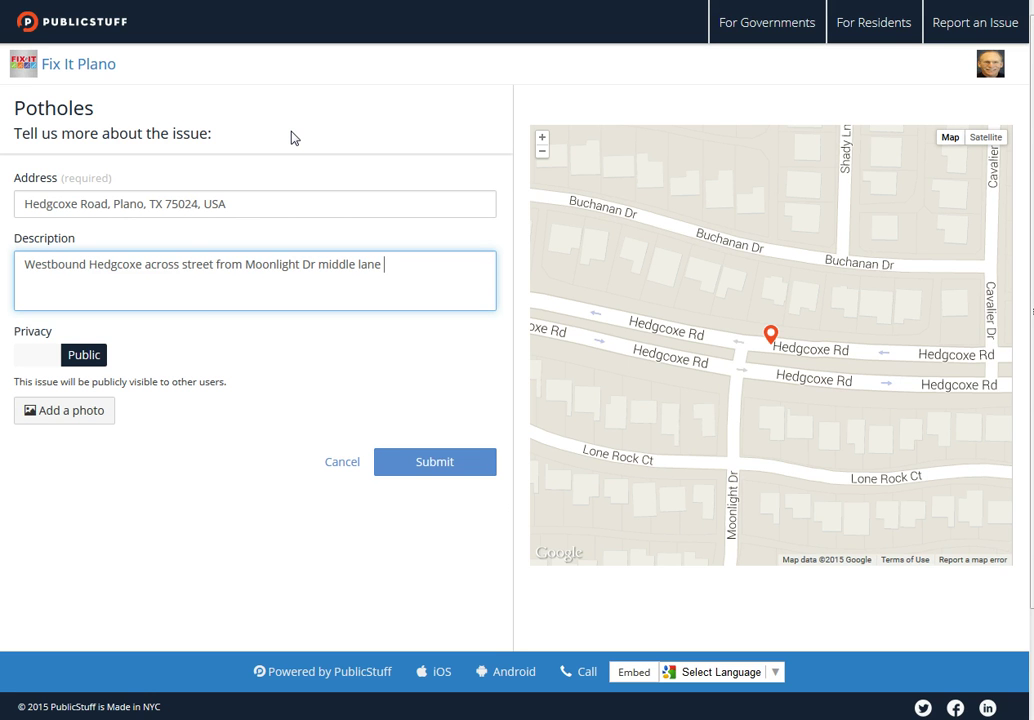
type("; refill.")
Step: Submit the Potholes report, close the Success popup, and start another issue
left_click(435, 466)
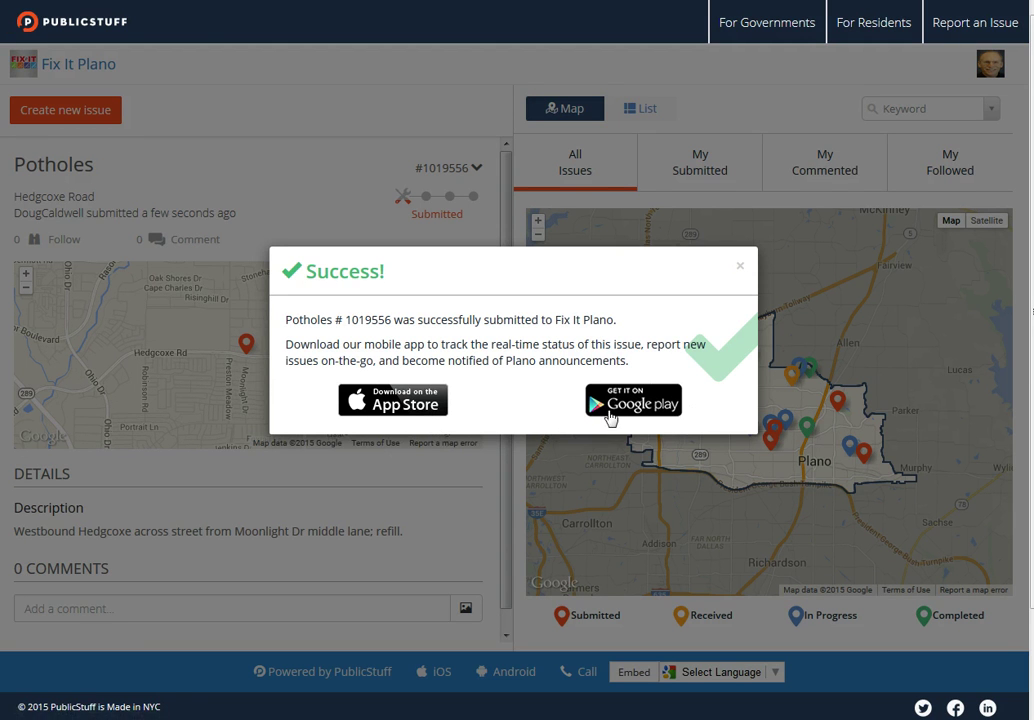
left_click(740, 268)
left_click(91, 113)
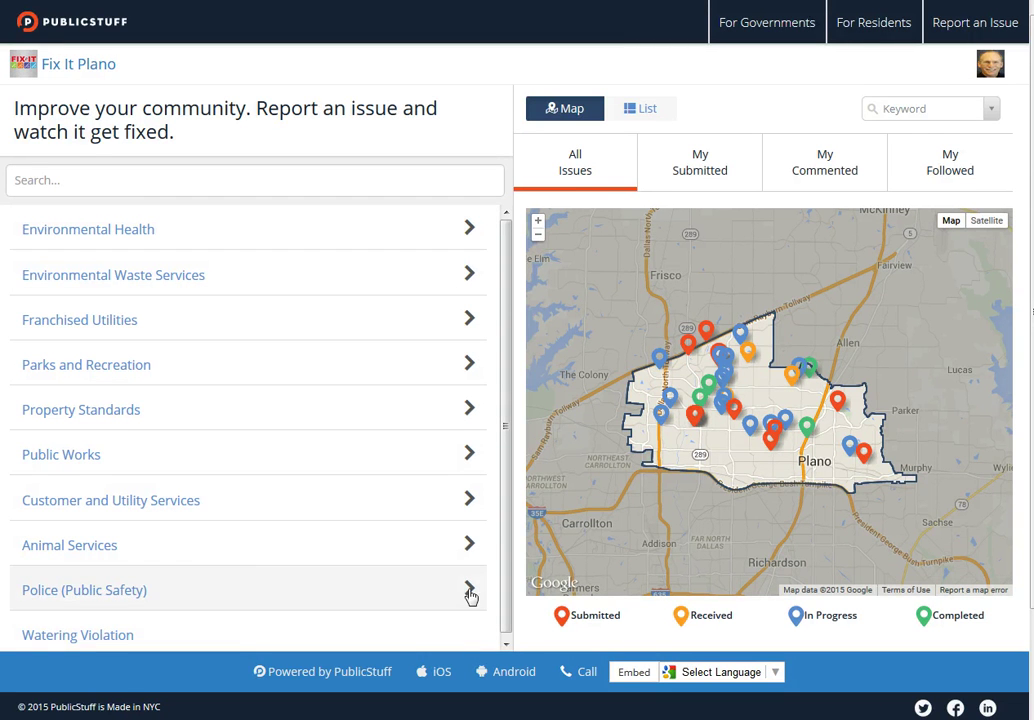
Step: Expand Environmental Waste Services to show Missed Trash, Damaged Cart and Litter
left_click(470, 281)
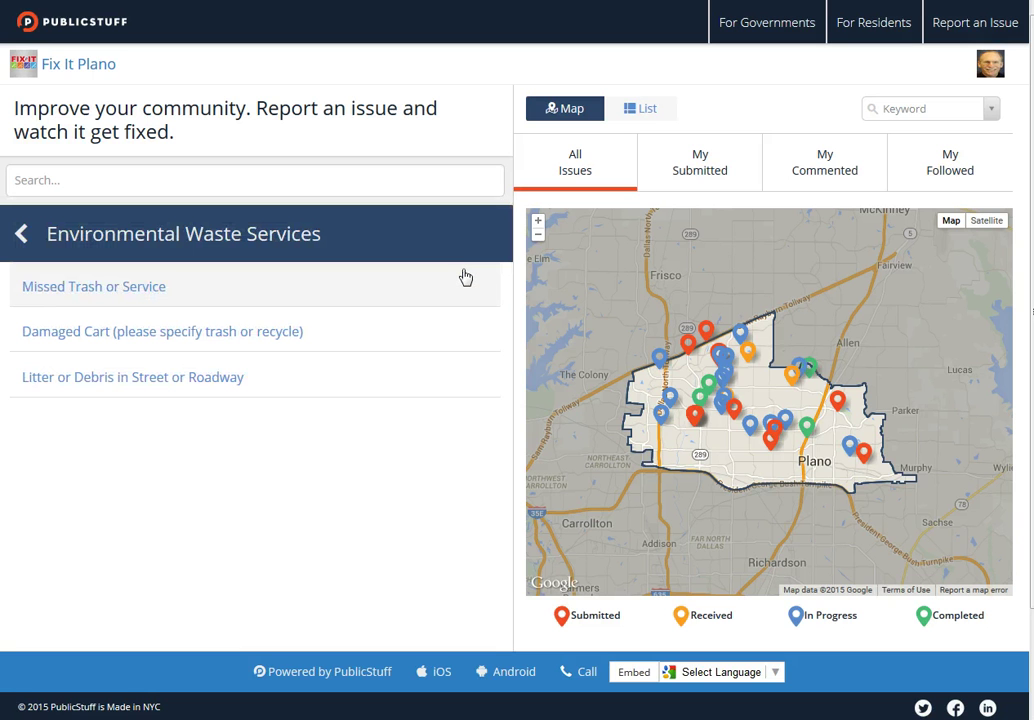